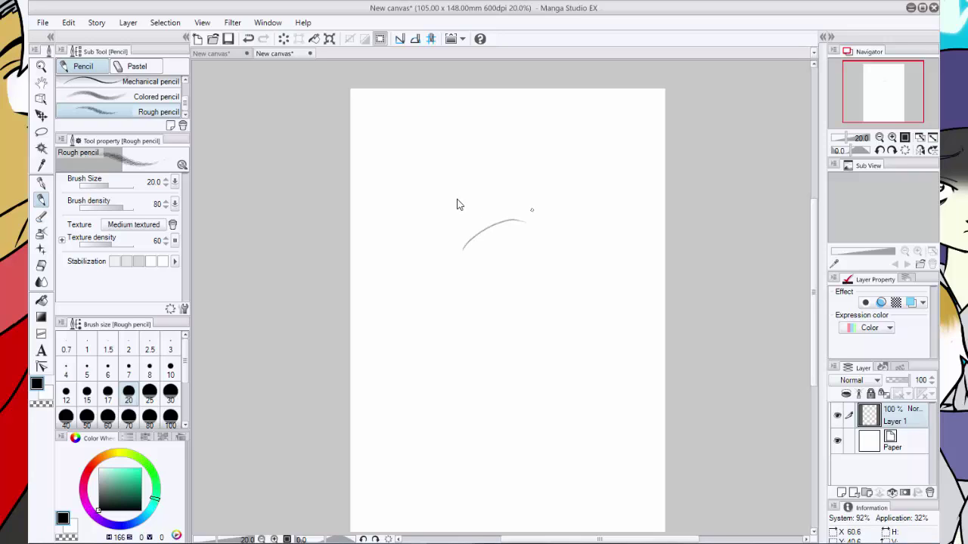
Remove the stray test strokes from Layer 1 so the page is blank.
{"action": "key", "text": "ctrl+z"}
{"action": "left_click_drag", "start_coordinate": [451, 176], "coordinate": [452, 227]}
{"action": "left_click_drag", "start_coordinate": [452, 185], "coordinate": [458, 227]}
{"action": "key", "text": "Delete"}
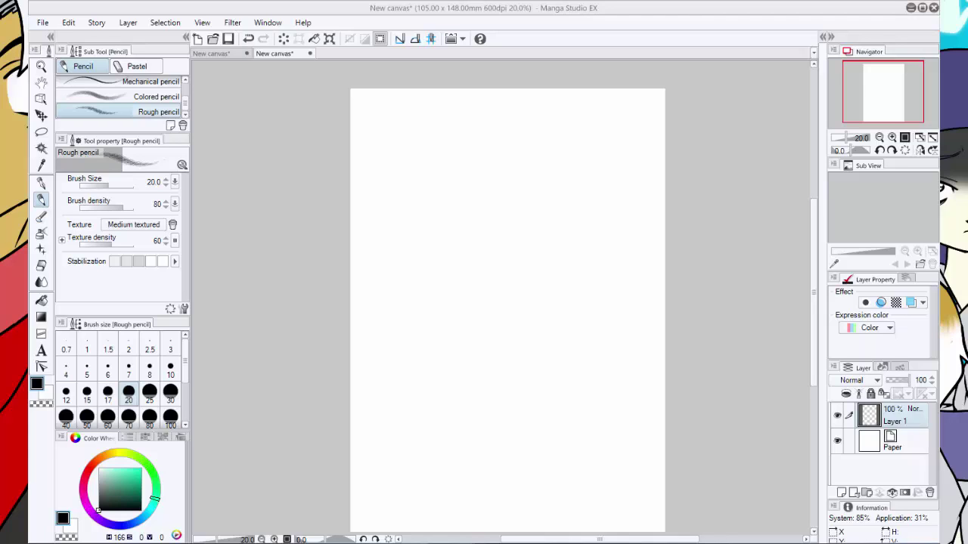
Sketch a left-facing head's closed eyes, eyebrows, nose, mouth and chin in the upper part of the page with the 20 px Rough pencil.
{"action": "scroll", "coordinate": [721, 164], "scroll_direction": "down", "scroll_amount": 1}
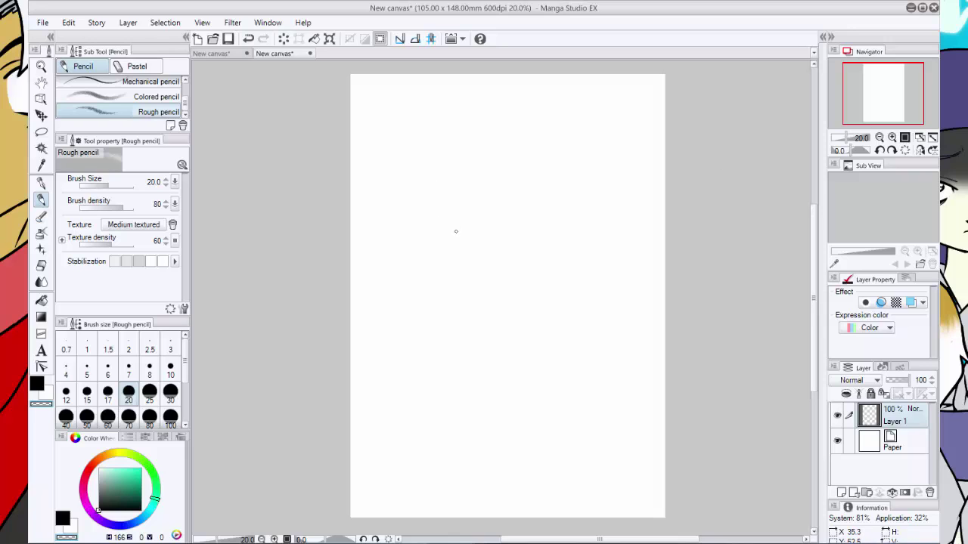
{"action": "left_click_drag", "start_coordinate": [459, 202], "coordinate": [480, 202]}
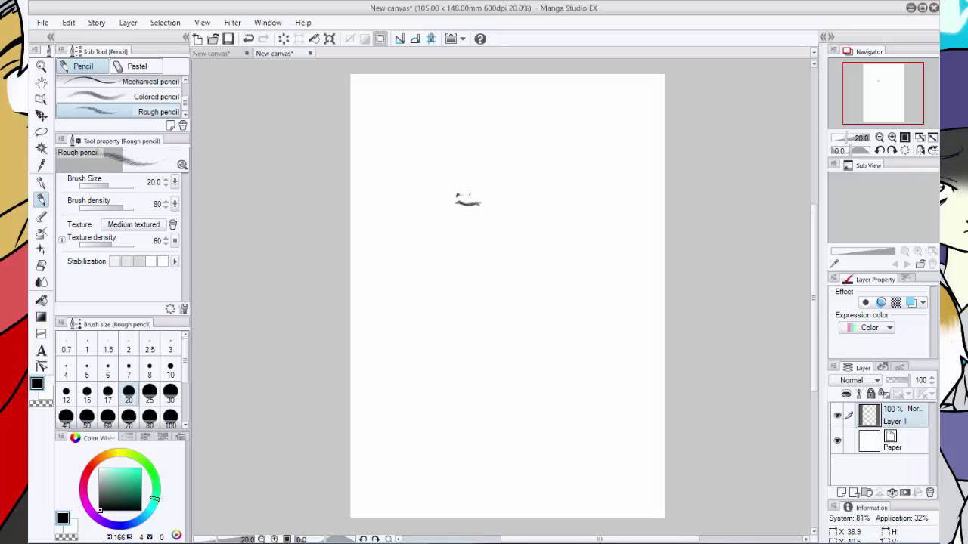
{"action": "left_click_drag", "start_coordinate": [450, 184], "coordinate": [486, 194]}
{"action": "left_click_drag", "start_coordinate": [426, 198], "coordinate": [481, 205]}
{"action": "mouse_move", "coordinate": [429, 185]}
{"action": "left_mouse_down"}
{"action": "mouse_move", "coordinate": [415, 216]}
{"action": "mouse_move", "coordinate": [432, 242]}
{"action": "mouse_move", "coordinate": [441, 234]}
{"action": "mouse_move", "coordinate": [438, 257]}
{"action": "mouse_move", "coordinate": [434, 245]}
{"action": "mouse_move", "coordinate": [449, 265]}
{"action": "mouse_move", "coordinate": [485, 247]}
{"action": "left_mouse_up"}
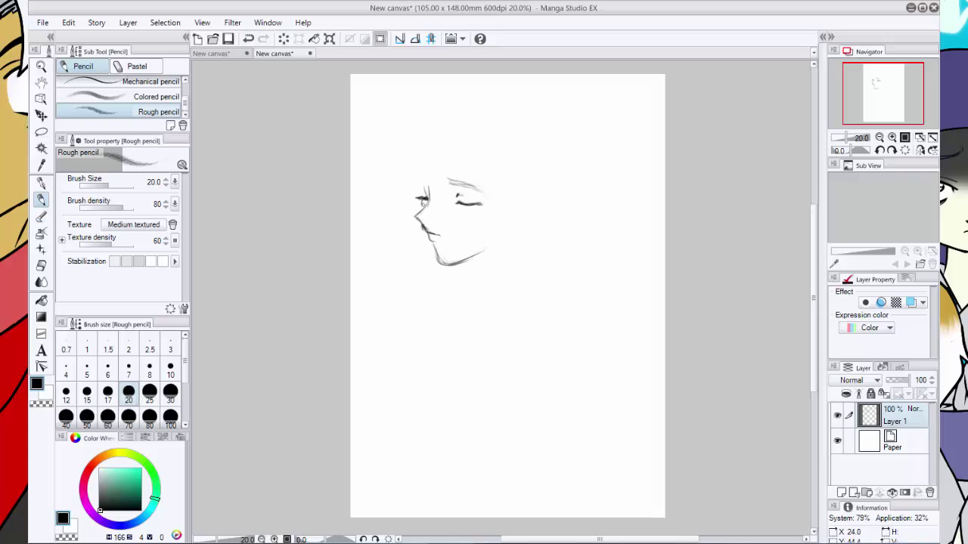
{"action": "left_click_drag", "start_coordinate": [423, 198], "coordinate": [425, 180]}
{"action": "left_click_drag", "start_coordinate": [436, 239], "coordinate": [439, 264]}
Tidy the far eye and reinforce the lip and chin contour of the face.
{"action": "key", "text": "e"}
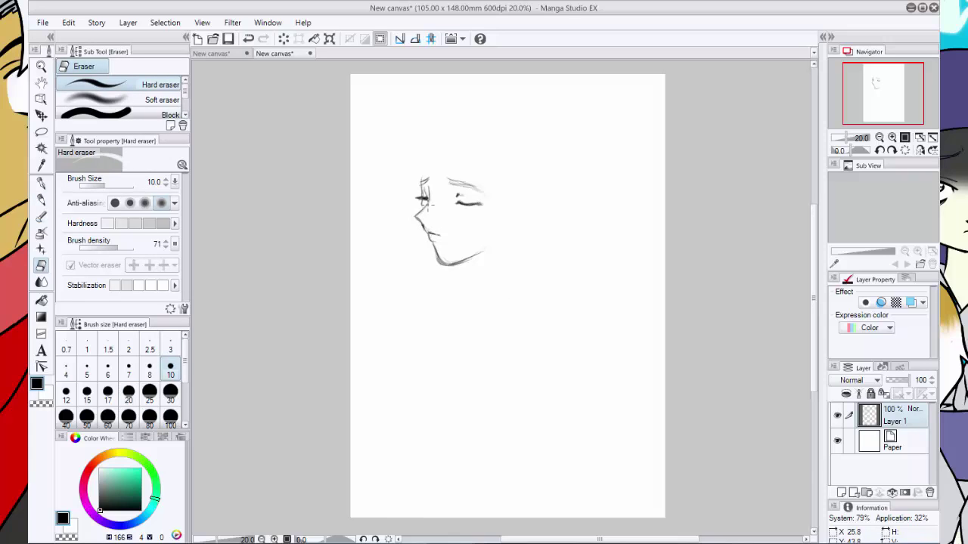
{"action": "key", "text": "p"}
{"action": "left_click_drag", "start_coordinate": [422, 199], "coordinate": [437, 252]}
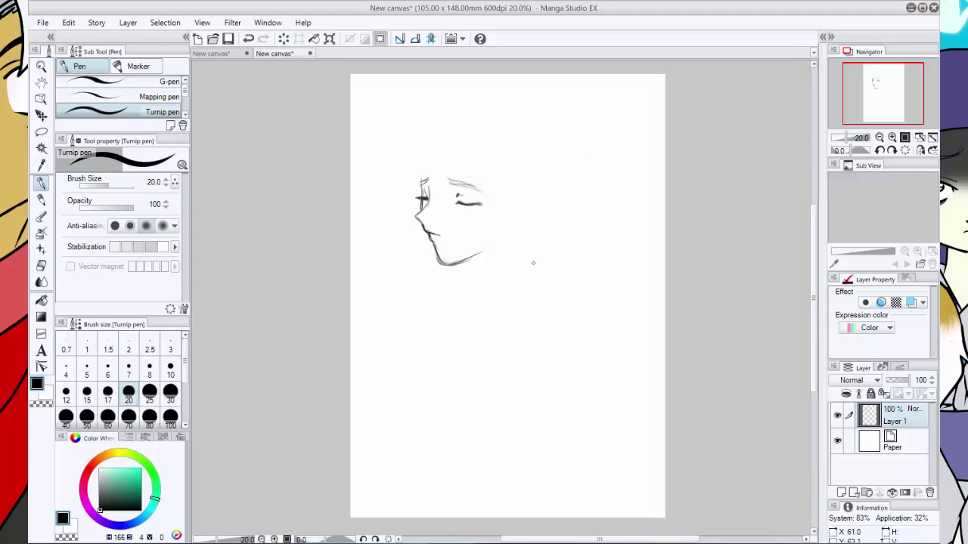
{"action": "mouse_move", "coordinate": [429, 239]}
{"action": "left_mouse_down"}
{"action": "mouse_move", "coordinate": [438, 260]}
{"action": "mouse_move", "coordinate": [461, 257]}
{"action": "left_mouse_up"}
{"action": "key", "text": "p"}
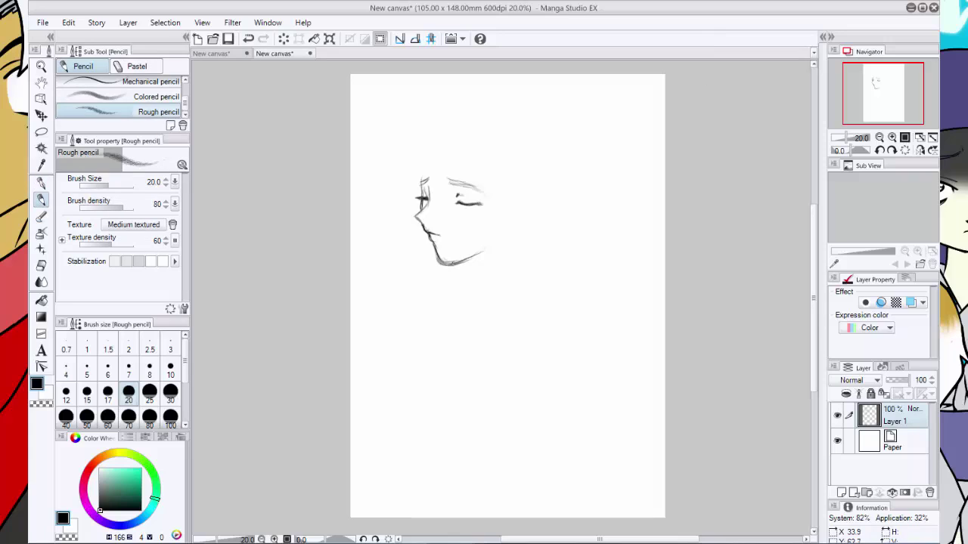
Sketch the parted fringe over the forehead and the side hair sweeping down toward the ear.
{"action": "mouse_move", "coordinate": [420, 195]}
{"action": "left_mouse_down"}
{"action": "mouse_move", "coordinate": [420, 172]}
{"action": "mouse_move", "coordinate": [430, 183]}
{"action": "mouse_move", "coordinate": [422, 171]}
{"action": "mouse_move", "coordinate": [431, 193]}
{"action": "left_mouse_up"}
{"action": "mouse_move", "coordinate": [437, 165]}
{"action": "left_mouse_down"}
{"action": "mouse_move", "coordinate": [476, 149]}
{"action": "mouse_move", "coordinate": [464, 174]}
{"action": "mouse_move", "coordinate": [480, 157]}
{"action": "mouse_move", "coordinate": [490, 190]}
{"action": "left_mouse_up"}
{"action": "mouse_move", "coordinate": [481, 155]}
{"action": "left_mouse_down"}
{"action": "mouse_move", "coordinate": [499, 211]}
{"action": "mouse_move", "coordinate": [494, 195]}
{"action": "mouse_move", "coordinate": [515, 217]}
{"action": "mouse_move", "coordinate": [541, 168]}
{"action": "mouse_move", "coordinate": [508, 219]}
{"action": "mouse_move", "coordinate": [509, 276]}
{"action": "left_mouse_up"}
{"action": "mouse_move", "coordinate": [513, 221]}
{"action": "left_mouse_down"}
{"action": "mouse_move", "coordinate": [512, 272]}
{"action": "mouse_move", "coordinate": [516, 218]}
{"action": "left_mouse_up"}
{"action": "left_click_drag", "start_coordinate": [499, 271], "coordinate": [511, 267]}
{"action": "left_click_drag", "start_coordinate": [499, 276], "coordinate": [501, 342]}
{"action": "left_click_drag", "start_coordinate": [514, 302], "coordinate": [507, 345]}
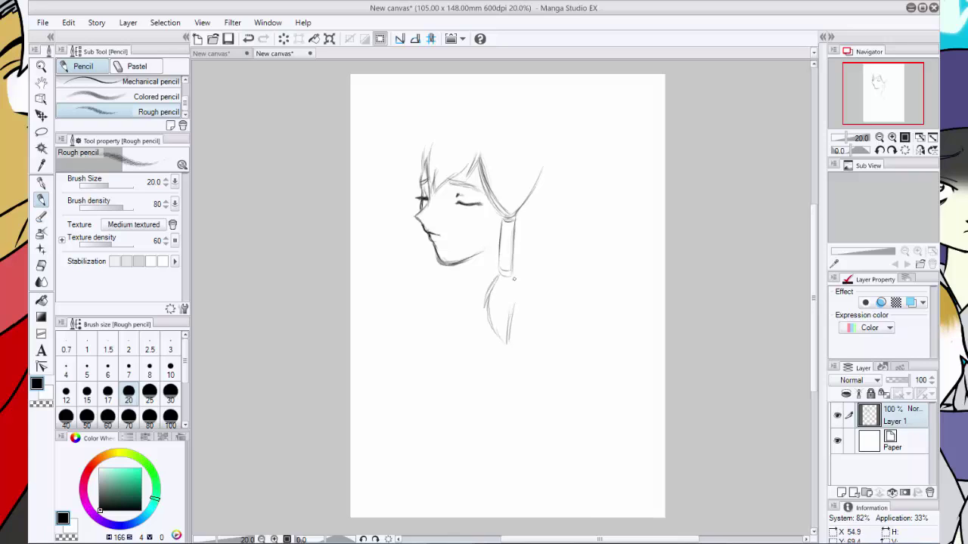
{"action": "left_click_drag", "start_coordinate": [513, 278], "coordinate": [521, 308]}
{"action": "left_click_drag", "start_coordinate": [520, 299], "coordinate": [517, 319]}
{"action": "key", "text": "ctrl+z"}
{"action": "key", "text": "ctrl+z"}
{"action": "key", "text": "ctrl+z"}
{"action": "key", "text": "ctrl+z"}
{"action": "key", "text": "ctrl+z"}
{"action": "key", "text": "ctrl+z"}
{"action": "key", "text": "ctrl+z"}
{"action": "key", "text": "ctrl+z"}
{"action": "key", "text": "ctrl+z"}
{"action": "key", "text": "ctrl+z"}
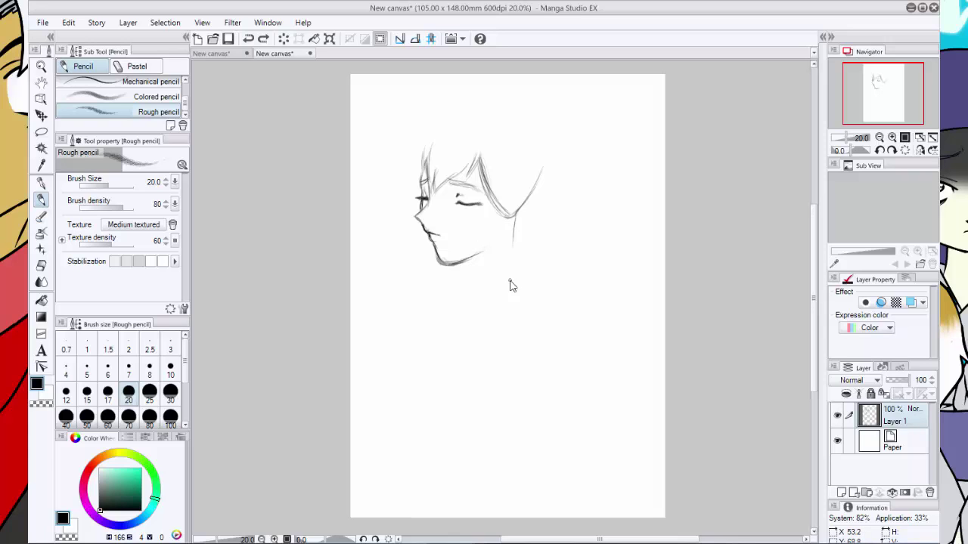
Sketch a slanted tubular hair wrap beside the jaw, the ear behind it, and the lock curving from the wrap down to the chest.
{"action": "mouse_move", "coordinate": [502, 220]}
{"action": "left_mouse_down"}
{"action": "mouse_move", "coordinate": [497, 264]}
{"action": "mouse_move", "coordinate": [513, 215]}
{"action": "mouse_move", "coordinate": [484, 268]}
{"action": "mouse_move", "coordinate": [493, 273]}
{"action": "left_mouse_up"}
{"action": "left_click_drag", "start_coordinate": [505, 243], "coordinate": [499, 274]}
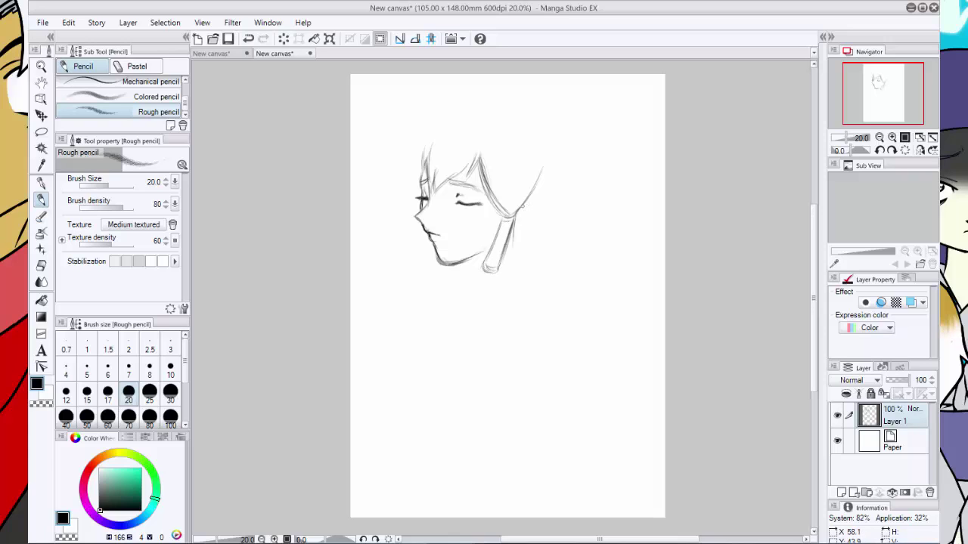
{"action": "mouse_move", "coordinate": [523, 202]}
{"action": "left_mouse_down"}
{"action": "mouse_move", "coordinate": [537, 192]}
{"action": "mouse_move", "coordinate": [529, 224]}
{"action": "mouse_move", "coordinate": [539, 209]}
{"action": "mouse_move", "coordinate": [525, 210]}
{"action": "mouse_move", "coordinate": [517, 240]}
{"action": "mouse_move", "coordinate": [523, 258]}
{"action": "mouse_move", "coordinate": [442, 297]}
{"action": "mouse_move", "coordinate": [433, 353]}
{"action": "mouse_move", "coordinate": [421, 352]}
{"action": "left_mouse_up"}
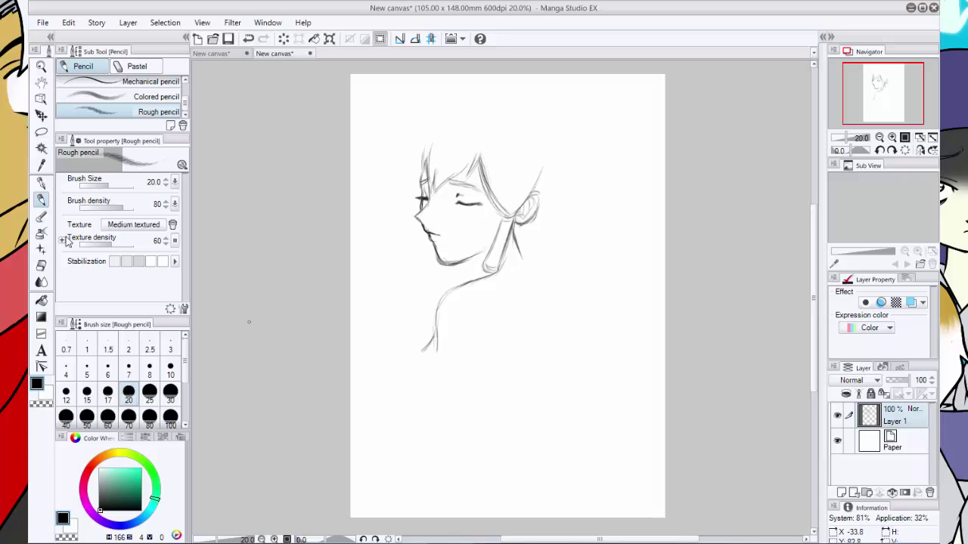
Clean up the chin and jawline and add short strokes around the neck and the lock below it.
{"action": "key", "text": "e"}
{"action": "mouse_move", "coordinate": [432, 258]}
{"action": "left_mouse_down"}
{"action": "mouse_move", "coordinate": [490, 257]}
{"action": "mouse_move", "coordinate": [440, 284]}
{"action": "mouse_move", "coordinate": [430, 338]}
{"action": "left_mouse_up"}
{"action": "key", "text": "p"}
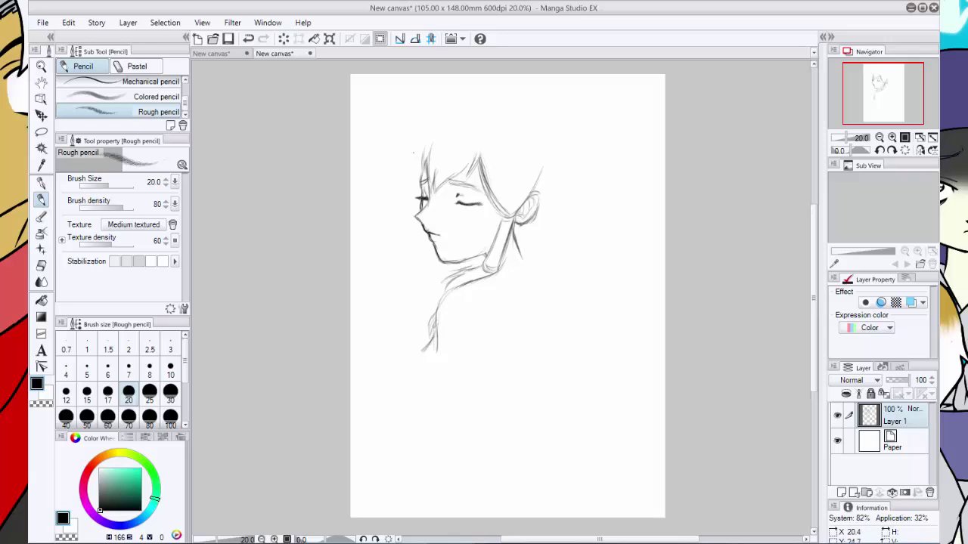
Outline the crown of the hair from the far temple over the head and down the back.
{"action": "left_click_drag", "start_coordinate": [413, 152], "coordinate": [408, 192]}
{"action": "left_click_drag", "start_coordinate": [418, 142], "coordinate": [410, 189]}
{"action": "left_click_drag", "start_coordinate": [430, 127], "coordinate": [409, 160]}
{"action": "mouse_move", "coordinate": [428, 122]}
{"action": "left_mouse_down"}
{"action": "mouse_move", "coordinate": [478, 102]}
{"action": "mouse_move", "coordinate": [552, 123]}
{"action": "mouse_move", "coordinate": [593, 220]}
{"action": "left_mouse_up"}
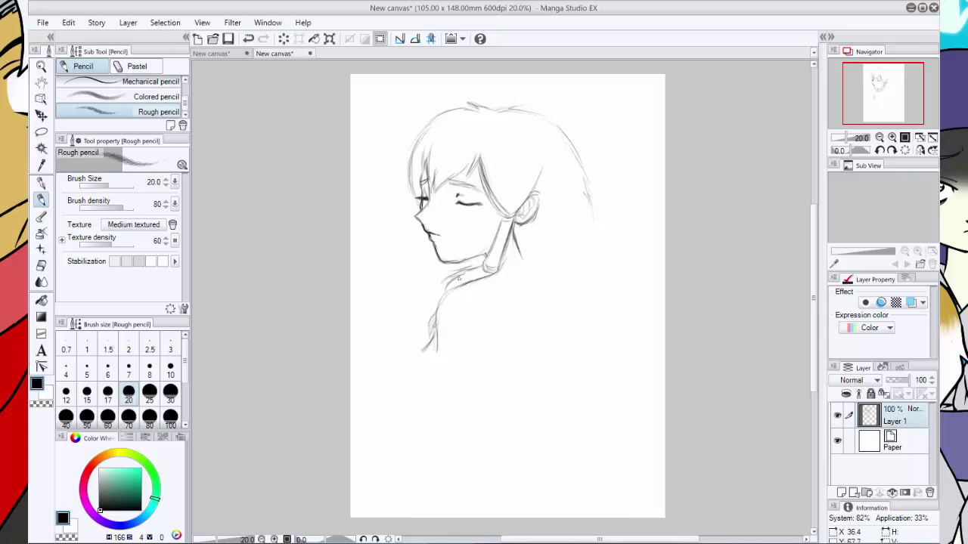
Sketch the raised hand with bent fingers holding the lock of hair, including its wrist and forearm.
{"action": "mouse_move", "coordinate": [413, 301]}
{"action": "left_mouse_down"}
{"action": "mouse_move", "coordinate": [441, 298]}
{"action": "mouse_move", "coordinate": [413, 301]}
{"action": "mouse_move", "coordinate": [410, 292]}
{"action": "mouse_move", "coordinate": [426, 286]}
{"action": "mouse_move", "coordinate": [388, 285]}
{"action": "mouse_move", "coordinate": [370, 344]}
{"action": "left_mouse_up"}
{"action": "left_click_drag", "start_coordinate": [430, 312], "coordinate": [412, 326]}
{"action": "mouse_move", "coordinate": [385, 291]}
{"action": "left_mouse_down"}
{"action": "mouse_move", "coordinate": [364, 322]}
{"action": "mouse_move", "coordinate": [371, 357]}
{"action": "left_mouse_up"}
{"action": "mouse_move", "coordinate": [394, 337]}
{"action": "left_mouse_down"}
{"action": "mouse_move", "coordinate": [413, 324]}
{"action": "mouse_move", "coordinate": [393, 357]}
{"action": "left_mouse_up"}
{"action": "mouse_move", "coordinate": [376, 308]}
{"action": "left_mouse_down"}
{"action": "mouse_move", "coordinate": [360, 336]}
{"action": "mouse_move", "coordinate": [362, 371]}
{"action": "left_mouse_up"}
{"action": "left_click_drag", "start_coordinate": [393, 334], "coordinate": [420, 408]}
{"action": "left_click_drag", "start_coordinate": [411, 334], "coordinate": [428, 328]}
{"action": "left_click_drag", "start_coordinate": [416, 330], "coordinate": [429, 324]}
{"action": "left_click_drag", "start_coordinate": [419, 322], "coordinate": [432, 315]}
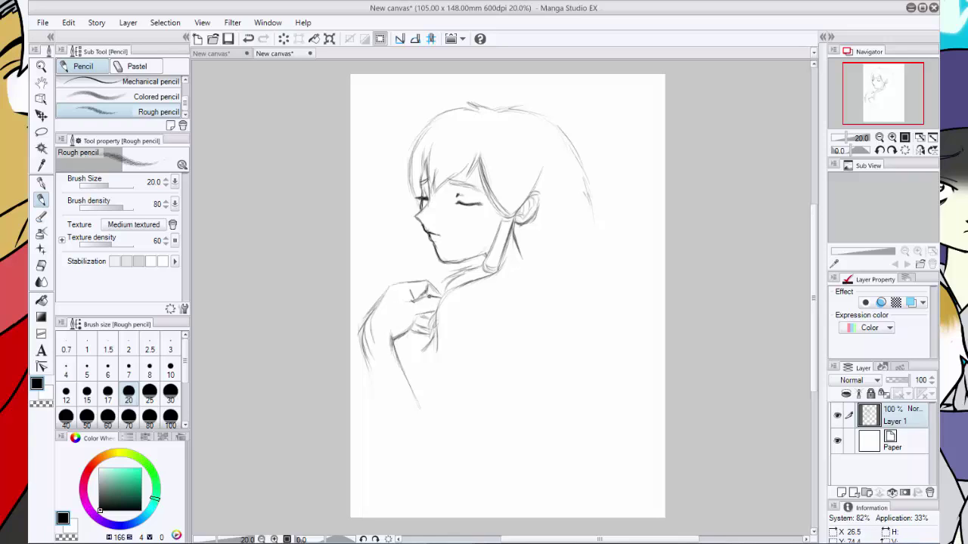
Start the garment's top edge across the chest and sketch the long hair flowing down the back to a point near the page's lower corner.
{"action": "left_click_drag", "start_coordinate": [399, 362], "coordinate": [482, 338]}
{"action": "mouse_move", "coordinate": [514, 240]}
{"action": "left_mouse_down"}
{"action": "mouse_move", "coordinate": [534, 370]}
{"action": "mouse_move", "coordinate": [614, 468]}
{"action": "left_mouse_up"}
{"action": "left_click_drag", "start_coordinate": [570, 140], "coordinate": [598, 255]}
{"action": "mouse_move", "coordinate": [591, 222]}
{"action": "left_mouse_down"}
{"action": "mouse_move", "coordinate": [622, 261]}
{"action": "mouse_move", "coordinate": [664, 421]}
{"action": "mouse_move", "coordinate": [650, 491]}
{"action": "left_mouse_up"}
{"action": "left_click_drag", "start_coordinate": [586, 445], "coordinate": [652, 508]}
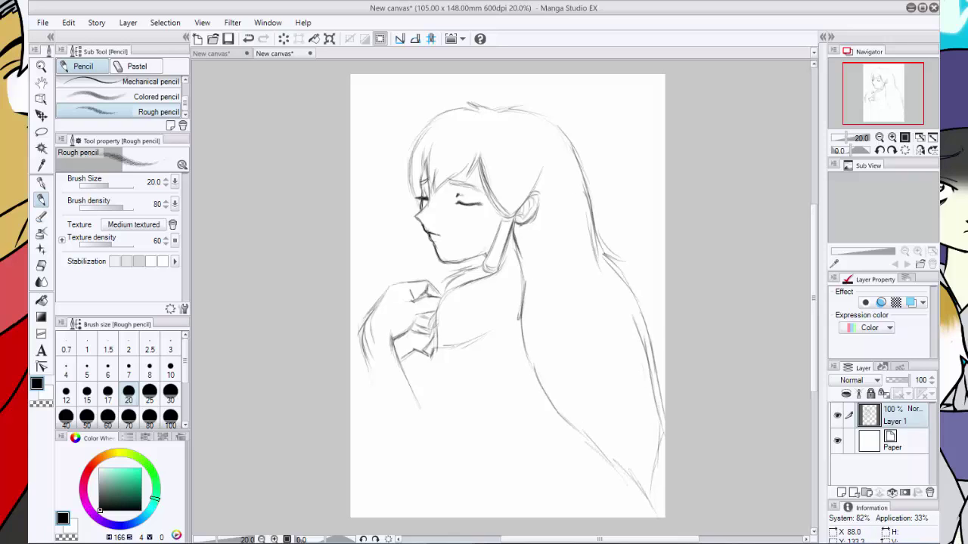
{"action": "left_click_drag", "start_coordinate": [610, 464], "coordinate": [630, 495]}
Extend the raised forearm downward and draw the garment's double top edge across the chest with the upper arm line.
{"action": "left_click_drag", "start_coordinate": [386, 437], "coordinate": [373, 406]}
{"action": "mouse_move", "coordinate": [403, 369]}
{"action": "left_mouse_down"}
{"action": "mouse_move", "coordinate": [466, 362]}
{"action": "mouse_move", "coordinate": [518, 316]}
{"action": "left_mouse_up"}
{"action": "mouse_move", "coordinate": [468, 352]}
{"action": "left_mouse_down"}
{"action": "mouse_move", "coordinate": [510, 349]}
{"action": "mouse_move", "coordinate": [522, 399]}
{"action": "left_mouse_up"}
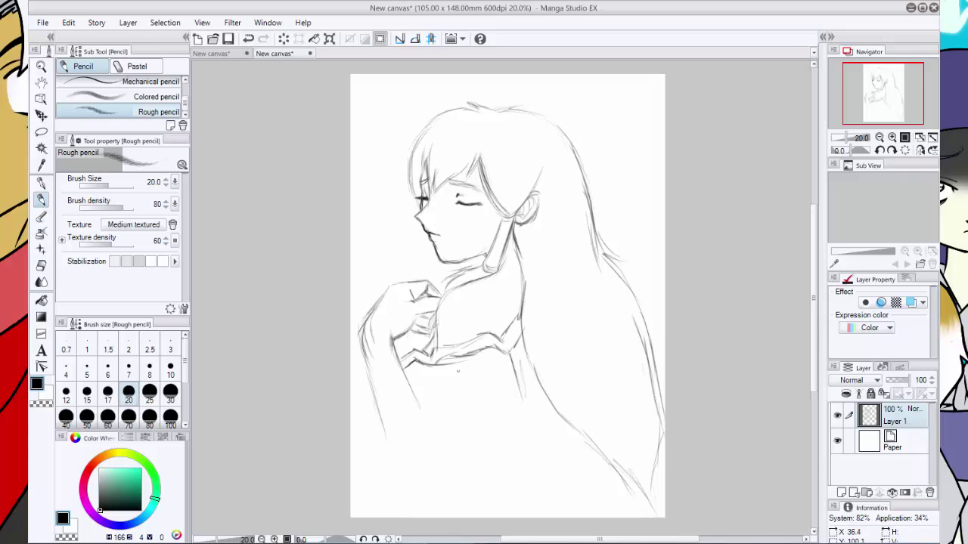
Sketch the second hand gripping the garment at the chest, with fabric folds running diagonally down from it.
{"action": "mouse_move", "coordinate": [416, 369]}
{"action": "left_mouse_down"}
{"action": "mouse_move", "coordinate": [438, 375]}
{"action": "mouse_move", "coordinate": [410, 369]}
{"action": "mouse_move", "coordinate": [406, 387]}
{"action": "mouse_move", "coordinate": [434, 386]}
{"action": "mouse_move", "coordinate": [413, 395]}
{"action": "mouse_move", "coordinate": [406, 469]}
{"action": "left_mouse_up"}
{"action": "mouse_move", "coordinate": [422, 386]}
{"action": "left_mouse_down"}
{"action": "mouse_move", "coordinate": [412, 394]}
{"action": "mouse_move", "coordinate": [428, 450]}
{"action": "left_mouse_up"}
{"action": "mouse_move", "coordinate": [425, 405]}
{"action": "left_mouse_down"}
{"action": "mouse_move", "coordinate": [432, 455]}
{"action": "mouse_move", "coordinate": [435, 410]}
{"action": "mouse_move", "coordinate": [451, 410]}
{"action": "mouse_move", "coordinate": [520, 500]}
{"action": "left_mouse_up"}
{"action": "left_click_drag", "start_coordinate": [465, 431], "coordinate": [502, 501]}
Extend the forearm and hanging fabric folds to the page's bottom edge and draw the arm and cloth lines beside the torso.
{"action": "left_click_drag", "start_coordinate": [367, 355], "coordinate": [395, 475]}
{"action": "mouse_move", "coordinate": [407, 438]}
{"action": "left_mouse_down"}
{"action": "mouse_move", "coordinate": [406, 515]}
{"action": "mouse_move", "coordinate": [393, 521]}
{"action": "left_mouse_up"}
{"action": "left_click_drag", "start_coordinate": [421, 399], "coordinate": [430, 493]}
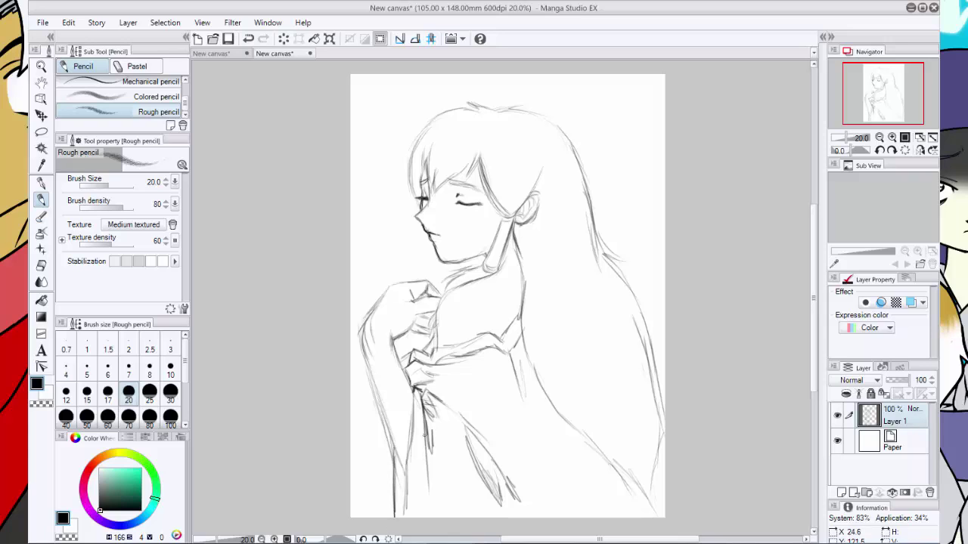
{"action": "left_click_drag", "start_coordinate": [425, 445], "coordinate": [433, 519]}
{"action": "left_click_drag", "start_coordinate": [573, 435], "coordinate": [533, 517]}
{"action": "left_click_drag", "start_coordinate": [534, 414], "coordinate": [518, 518]}
Draw the second hair wrap hanging below the chin on the far side of the face.
{"action": "scroll", "coordinate": [805, 353], "scroll_direction": "down", "scroll_amount": 1}
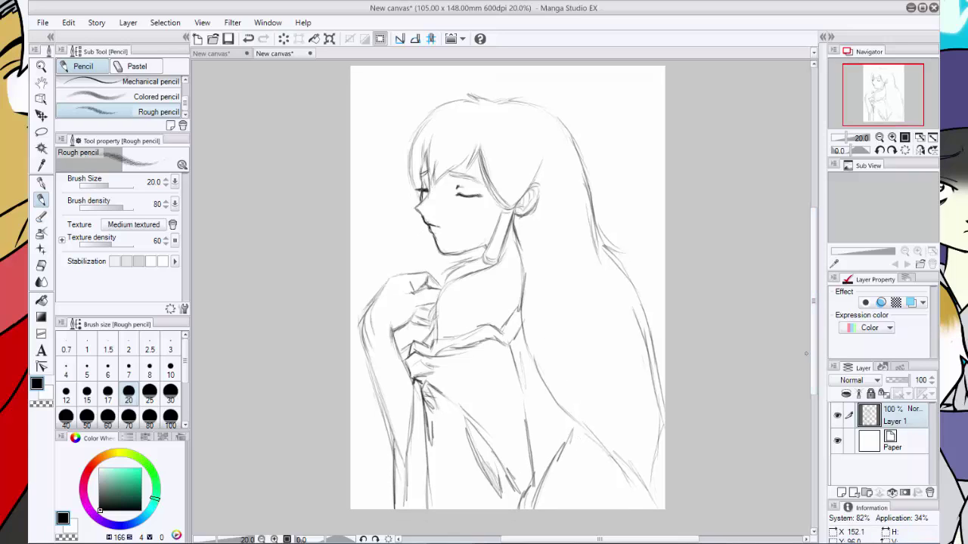
{"action": "left_click_drag", "start_coordinate": [437, 243], "coordinate": [434, 271]}
{"action": "mouse_move", "coordinate": [443, 251]}
{"action": "left_mouse_down"}
{"action": "mouse_move", "coordinate": [449, 274]}
{"action": "mouse_move", "coordinate": [434, 279]}
{"action": "left_mouse_up"}
{"action": "left_click_drag", "start_coordinate": [443, 270], "coordinate": [450, 278]}
Add pointed hair strands at the bottom of the page below the inner edge of the long hair.
{"action": "mouse_move", "coordinate": [591, 440]}
{"action": "left_mouse_down"}
{"action": "mouse_move", "coordinate": [579, 464]}
{"action": "mouse_move", "coordinate": [581, 508]}
{"action": "left_mouse_up"}
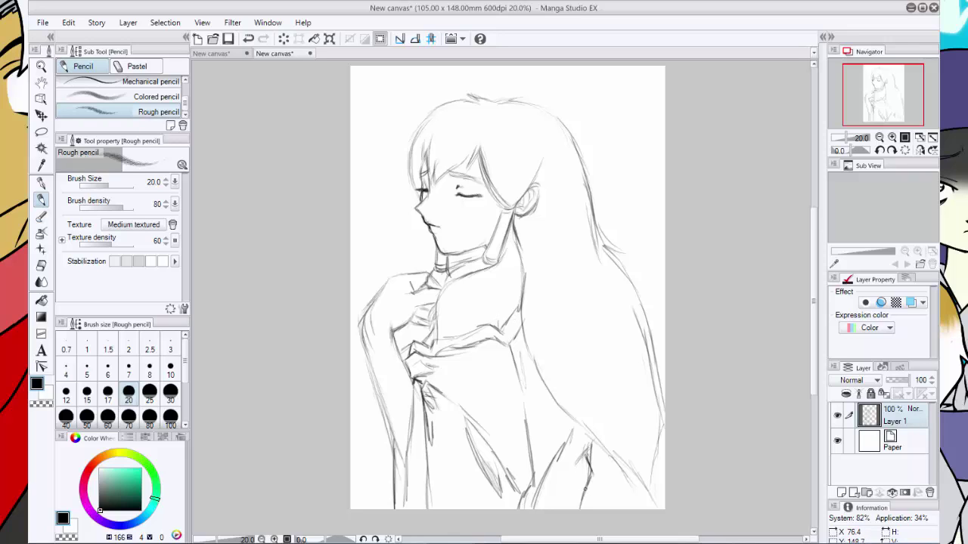
{"action": "left_click_drag", "start_coordinate": [580, 460], "coordinate": [552, 508]}
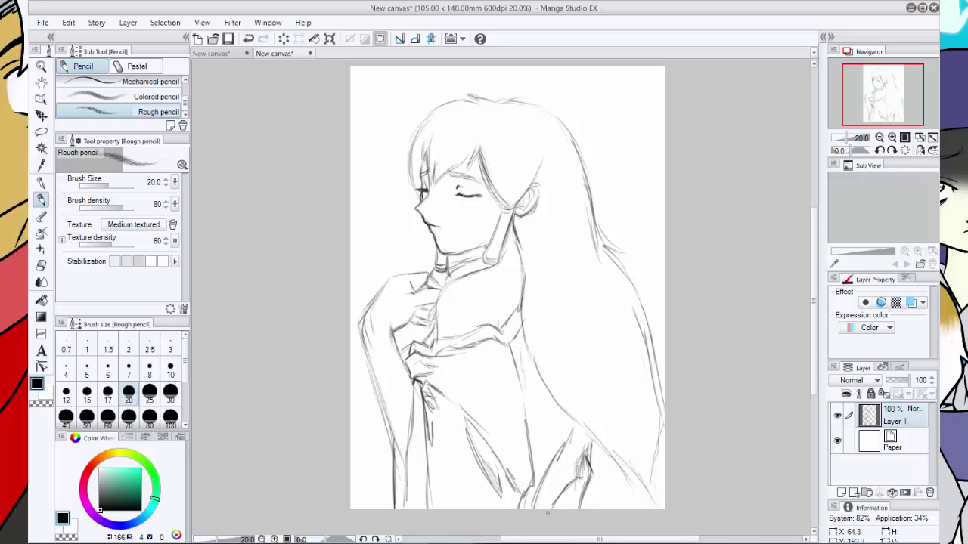
{"action": "left_click_drag", "start_coordinate": [584, 478], "coordinate": [579, 493]}
Darken the inner edge of the long hair from behind the ear down to its lower tips.
{"action": "left_click_drag", "start_coordinate": [517, 236], "coordinate": [514, 267]}
{"action": "mouse_move", "coordinate": [512, 215]}
{"action": "left_mouse_down"}
{"action": "mouse_move", "coordinate": [517, 321]}
{"action": "mouse_move", "coordinate": [561, 446]}
{"action": "left_mouse_up"}
{"action": "left_click_drag", "start_coordinate": [554, 401], "coordinate": [601, 496]}
{"action": "left_click_drag", "start_coordinate": [605, 458], "coordinate": [585, 508]}
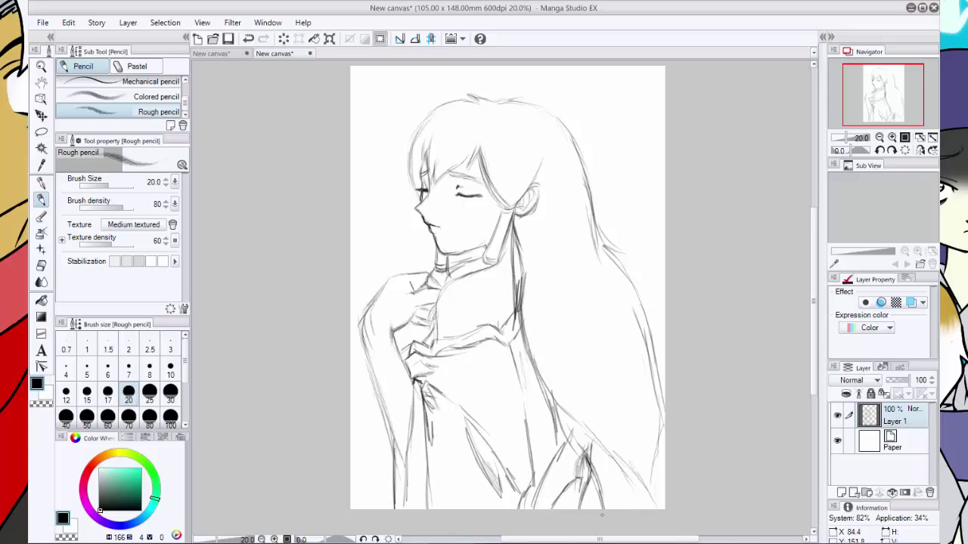
Reshape and darken the outer contour of the long back hair with layered strands tapering to the bottom of the page.
{"action": "left_click_drag", "start_coordinate": [637, 434], "coordinate": [600, 508]}
{"action": "left_click_drag", "start_coordinate": [658, 365], "coordinate": [611, 484]}
{"action": "left_click_drag", "start_coordinate": [655, 325], "coordinate": [649, 377]}
{"action": "mouse_move", "coordinate": [581, 160]}
{"action": "left_mouse_down"}
{"action": "mouse_move", "coordinate": [605, 236]}
{"action": "mouse_move", "coordinate": [641, 263]}
{"action": "left_mouse_up"}
{"action": "left_click_drag", "start_coordinate": [606, 242], "coordinate": [655, 352]}
{"action": "left_click_drag", "start_coordinate": [659, 317], "coordinate": [649, 393]}
{"action": "left_click_drag", "start_coordinate": [662, 374], "coordinate": [652, 413]}
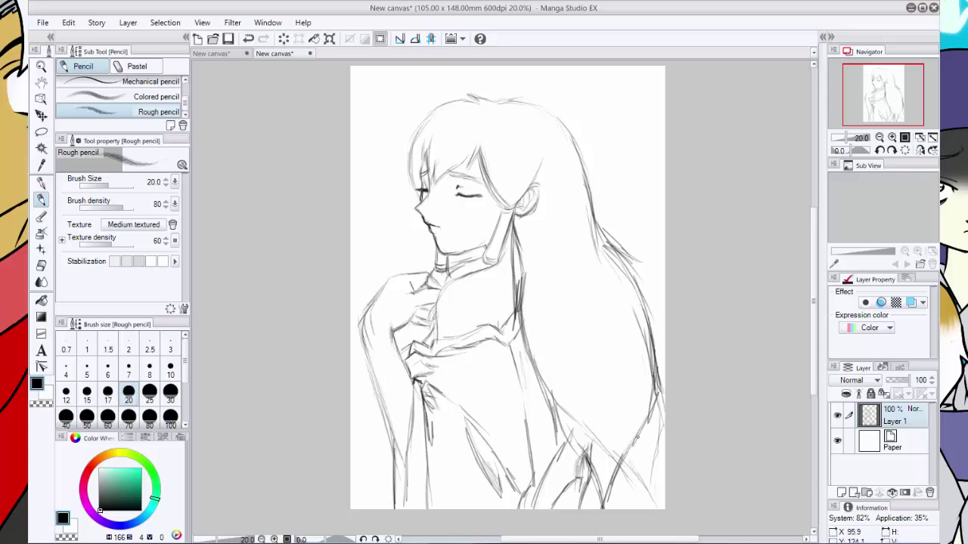
Add vertical strand hatching across the middle of the long back hair.
{"action": "left_click_drag", "start_coordinate": [552, 358], "coordinate": [564, 383]}
{"action": "left_click_drag", "start_coordinate": [577, 360], "coordinate": [585, 393]}
{"action": "left_click_drag", "start_coordinate": [590, 328], "coordinate": [607, 387]}
{"action": "mouse_move", "coordinate": [577, 284]}
{"action": "left_mouse_down"}
{"action": "mouse_move", "coordinate": [595, 359]}
{"action": "mouse_move", "coordinate": [579, 367]}
{"action": "left_mouse_up"}
{"action": "left_click_drag", "start_coordinate": [544, 294], "coordinate": [572, 395]}
{"action": "mouse_move", "coordinate": [611, 300]}
{"action": "left_mouse_down"}
{"action": "mouse_move", "coordinate": [630, 353]}
{"action": "mouse_move", "coordinate": [640, 352]}
{"action": "left_mouse_up"}
{"action": "left_click_drag", "start_coordinate": [611, 274], "coordinate": [631, 317]}
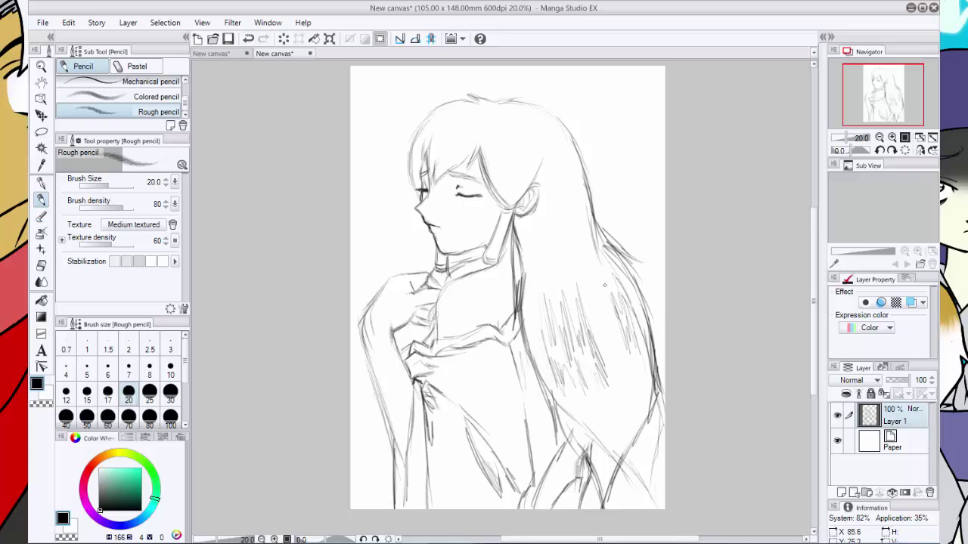
Hatch short strands into the side hair above the ear.
{"action": "left_click_drag", "start_coordinate": [489, 150], "coordinate": [503, 186]}
{"action": "left_click_drag", "start_coordinate": [510, 167], "coordinate": [526, 186]}
{"action": "mouse_move", "coordinate": [536, 141]}
{"action": "left_mouse_down"}
{"action": "mouse_move", "coordinate": [519, 184]}
{"action": "mouse_move", "coordinate": [508, 176]}
{"action": "left_mouse_up"}
{"action": "left_click_drag", "start_coordinate": [503, 157], "coordinate": [492, 169]}
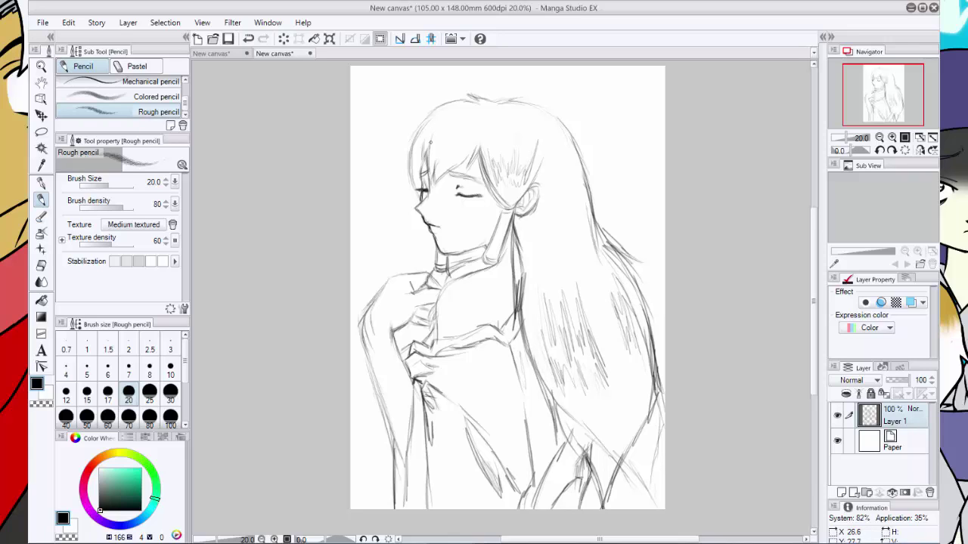
Hatch short strands into the fringe and along the front of the crown.
{"action": "mouse_move", "coordinate": [444, 148]}
{"action": "left_mouse_down"}
{"action": "mouse_move", "coordinate": [433, 160]}
{"action": "mouse_move", "coordinate": [445, 162]}
{"action": "left_mouse_up"}
{"action": "left_click_drag", "start_coordinate": [465, 144], "coordinate": [435, 144]}
{"action": "left_click_drag", "start_coordinate": [471, 146], "coordinate": [465, 159]}
{"action": "left_click_drag", "start_coordinate": [436, 125], "coordinate": [425, 134]}
{"action": "left_click_drag", "start_coordinate": [445, 110], "coordinate": [428, 121]}
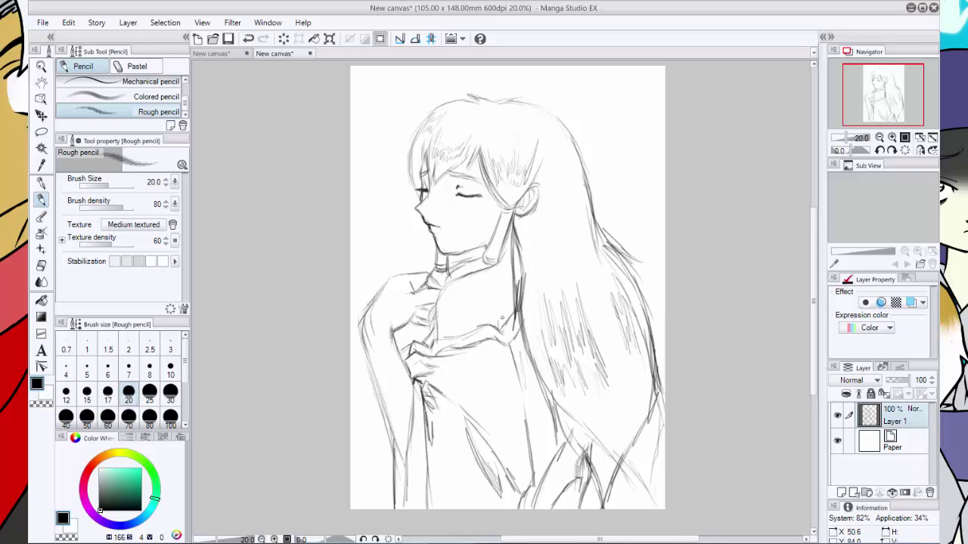
Write small lettering in the blank space beside the chin, above the raised hand.
{"action": "left_click_drag", "start_coordinate": [399, 257], "coordinate": [412, 246]}
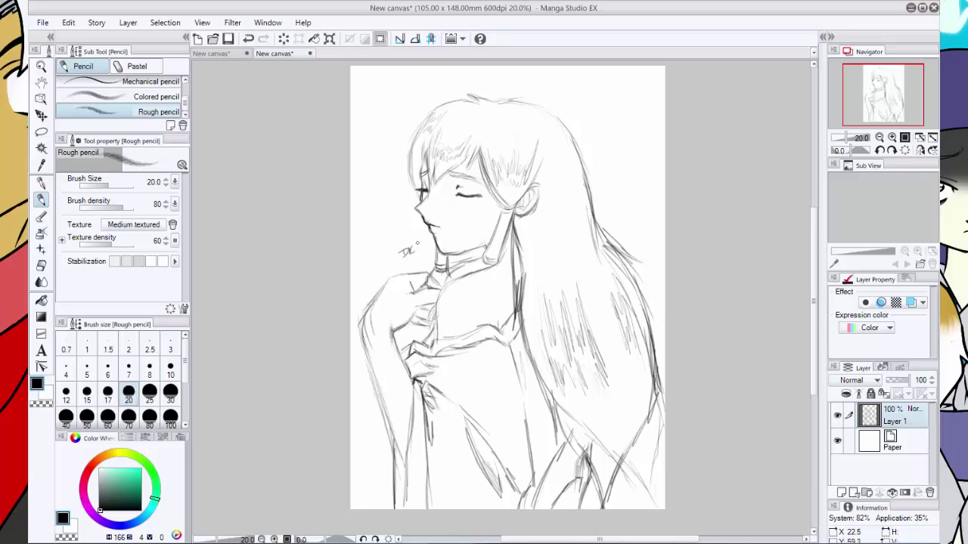